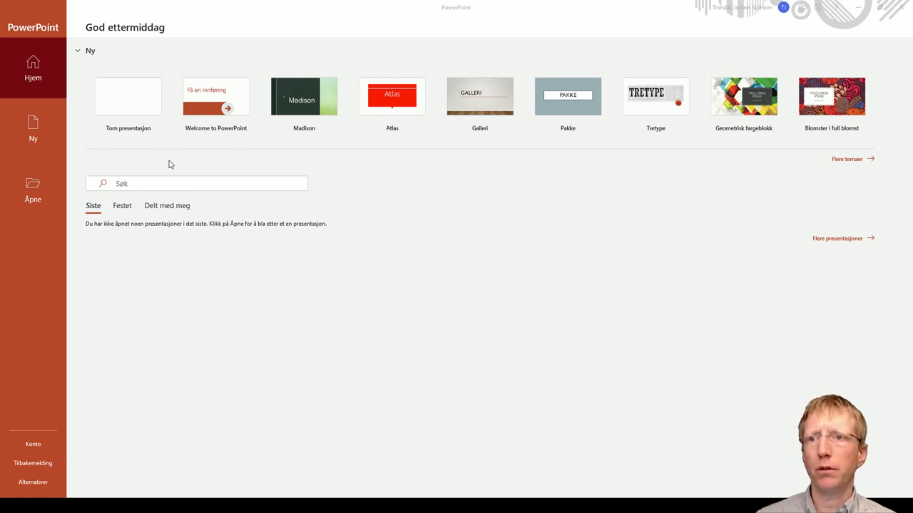
Start a blank presentation and title the first slide 'tittel'.
left_click(127, 102)
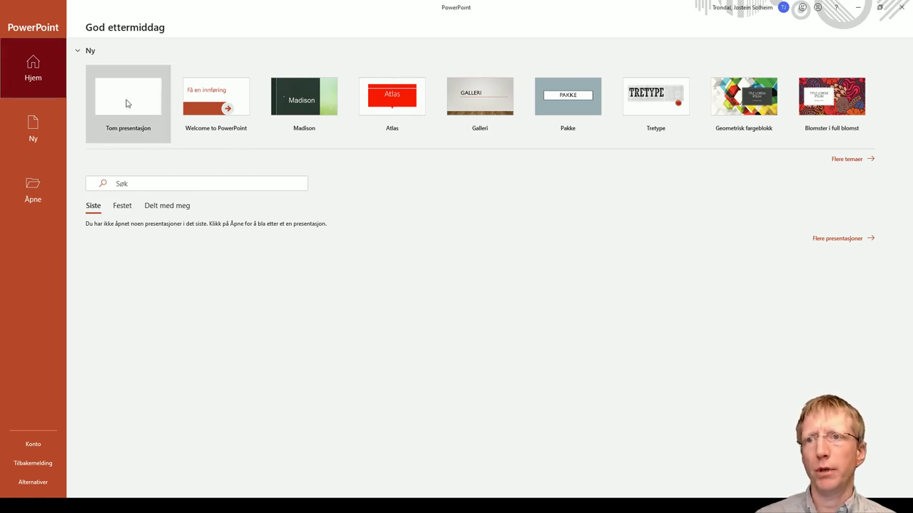
left_click(127, 104)
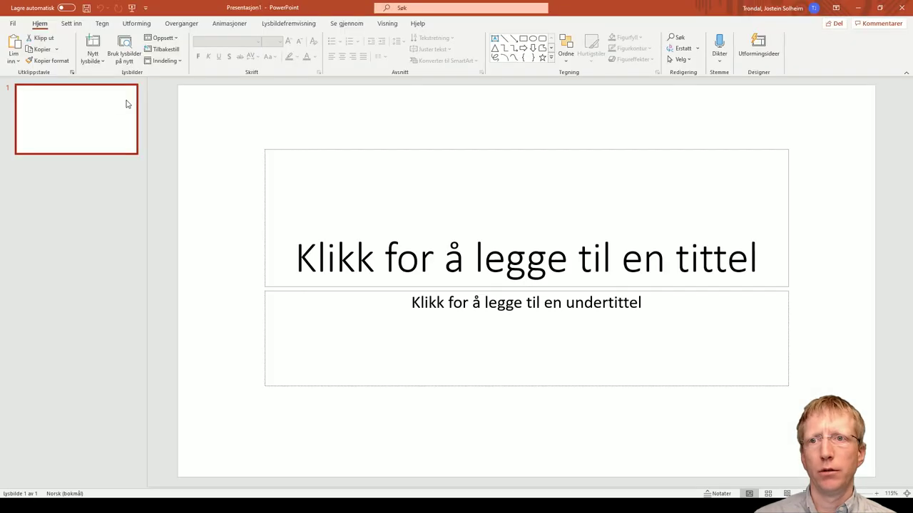
left_click(465, 253)
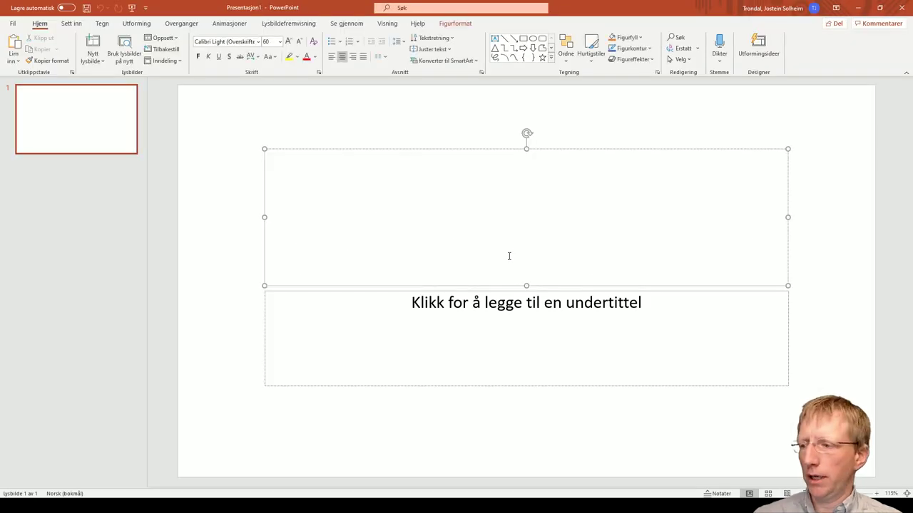
type("tii")
key("BackSpace")
key("BackSpace")
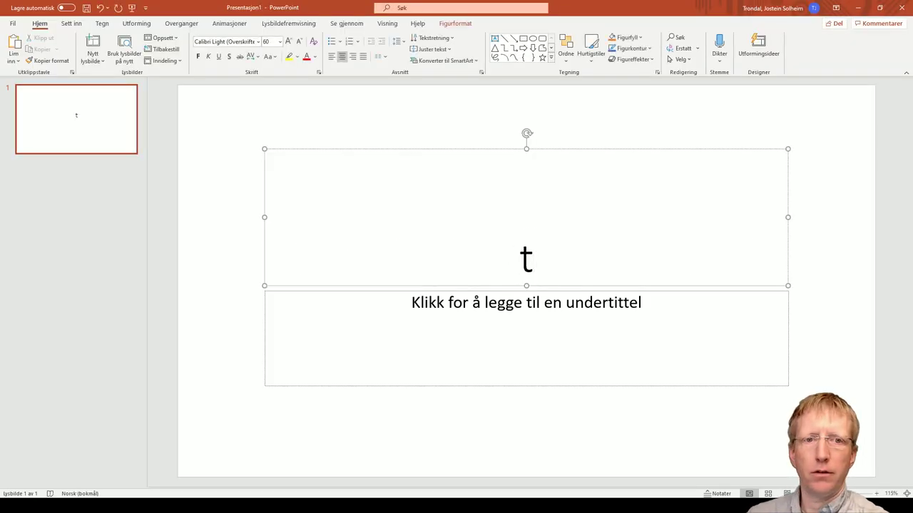
type("ittel")
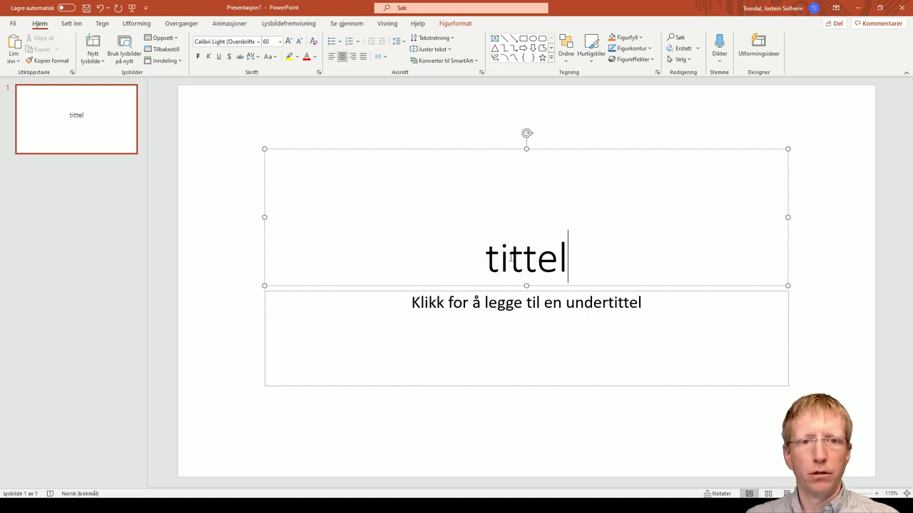
left_click(609, 328)
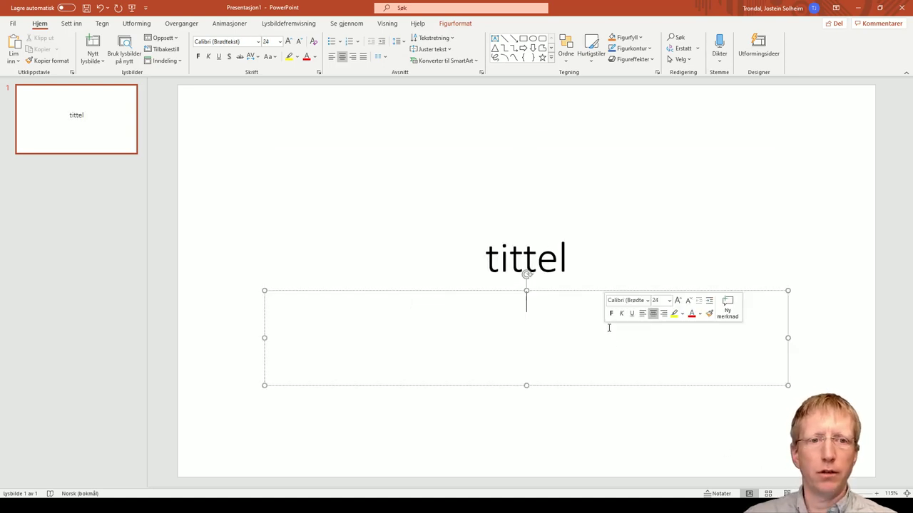
Add a second slide titled 'Side 2' with the bullet 'Litt tekst her'.
right_click(60, 180)
left_click(94, 215)
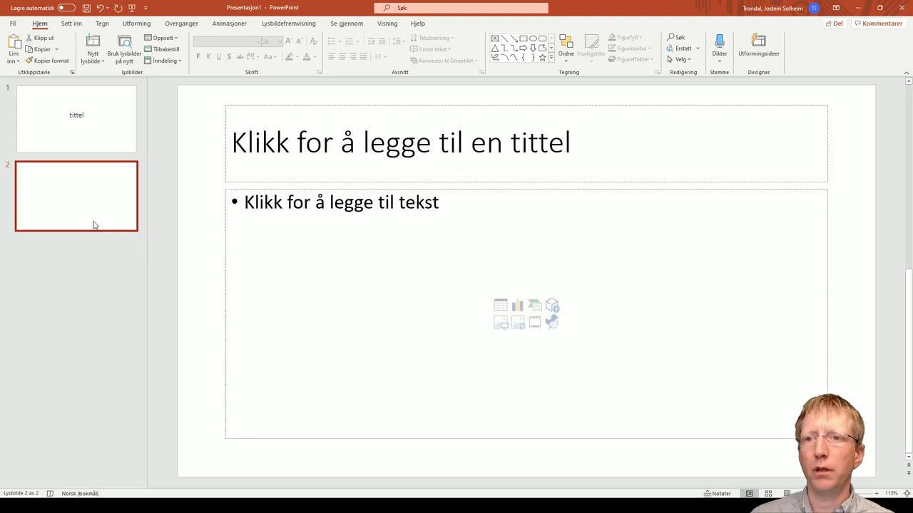
left_click(304, 153)
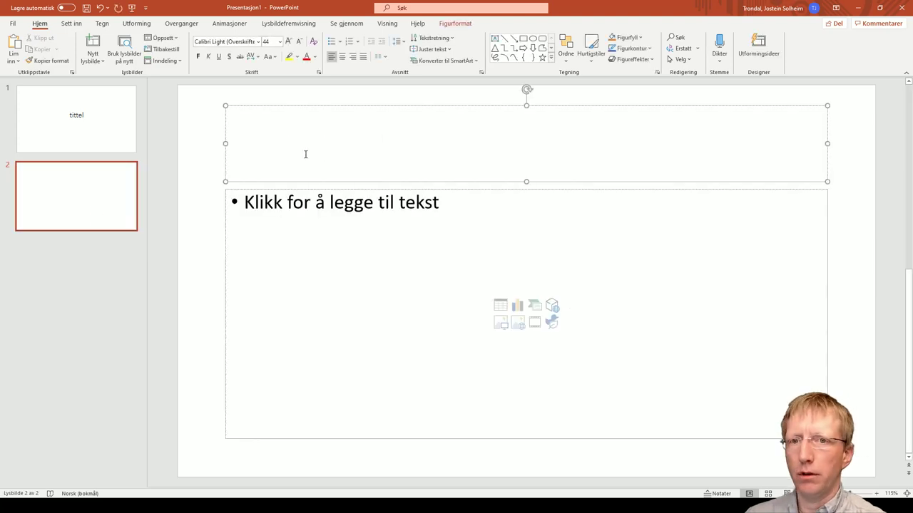
type("Side 2")
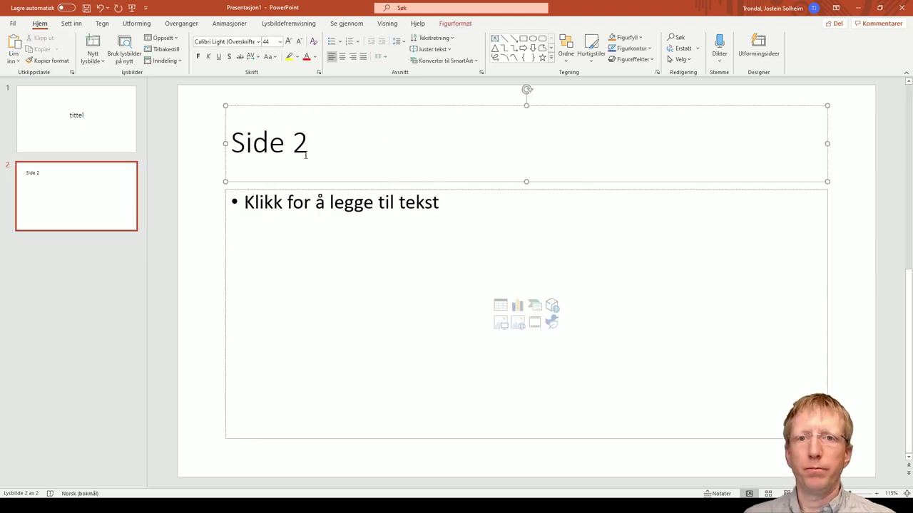
left_click(422, 226)
type("Litt")
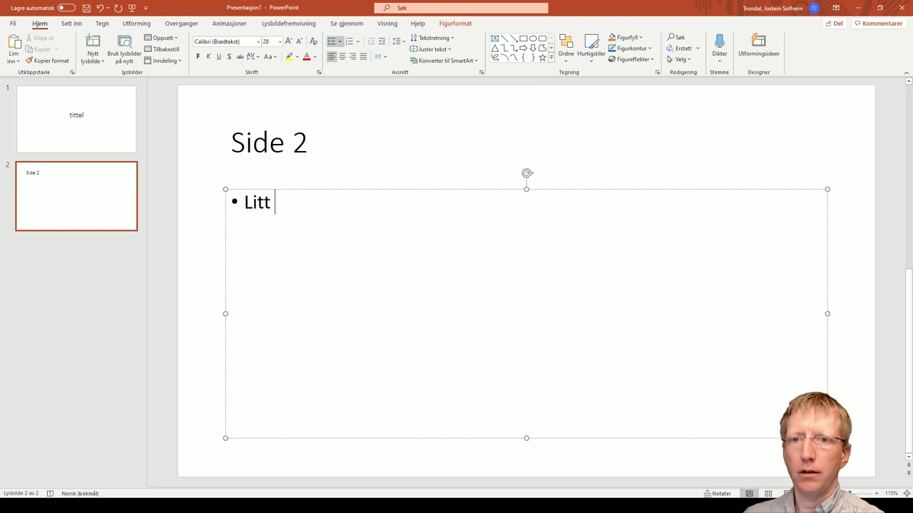
type(" tekst her")
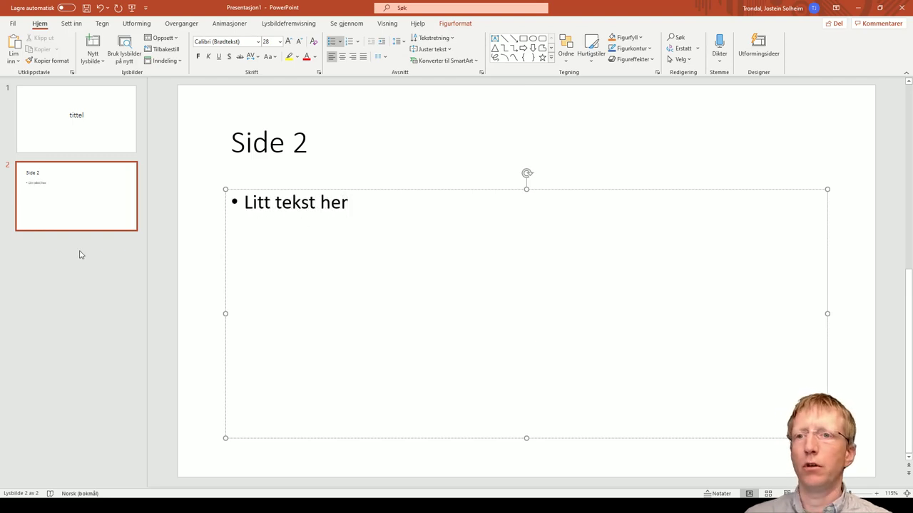
Add a third slide 'side 3' with the bullet 'Enda mer tekst', then return to slide 1.
right_click(79, 253)
left_click(133, 292)
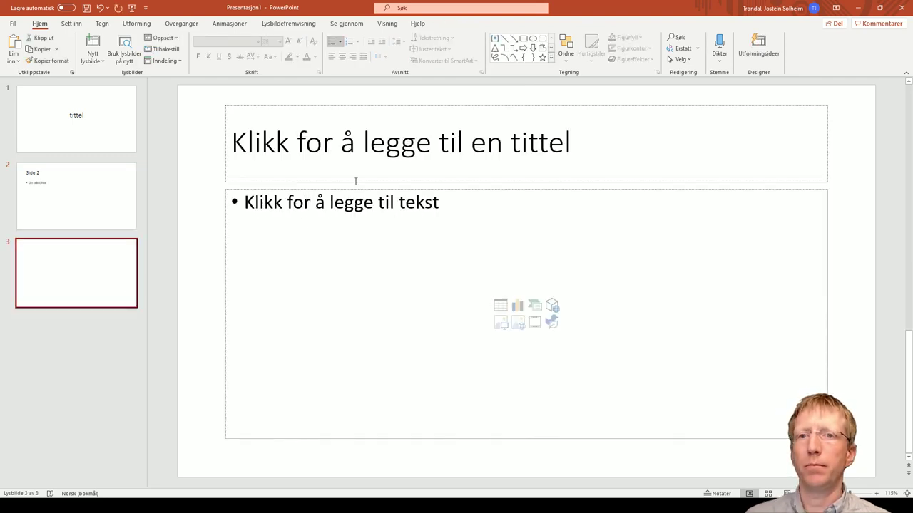
left_click(367, 163)
type("side 3")
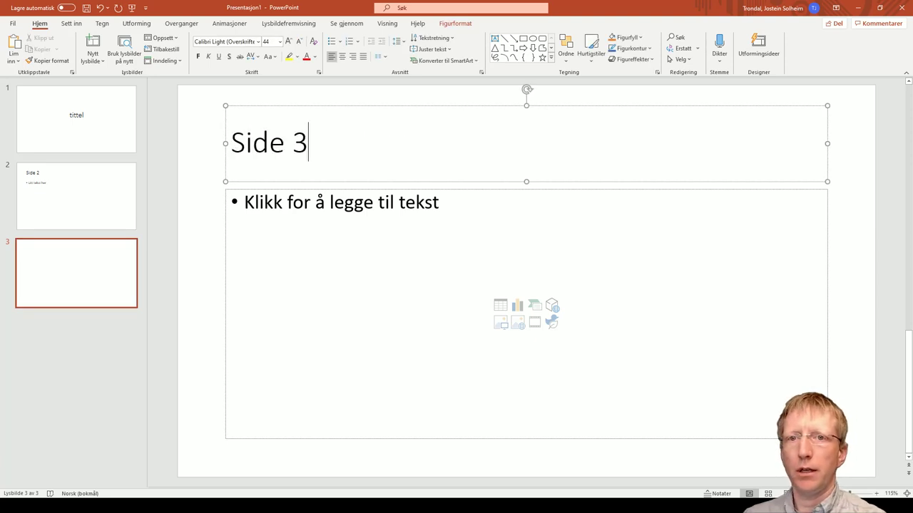
key("Tab")
left_click(507, 214)
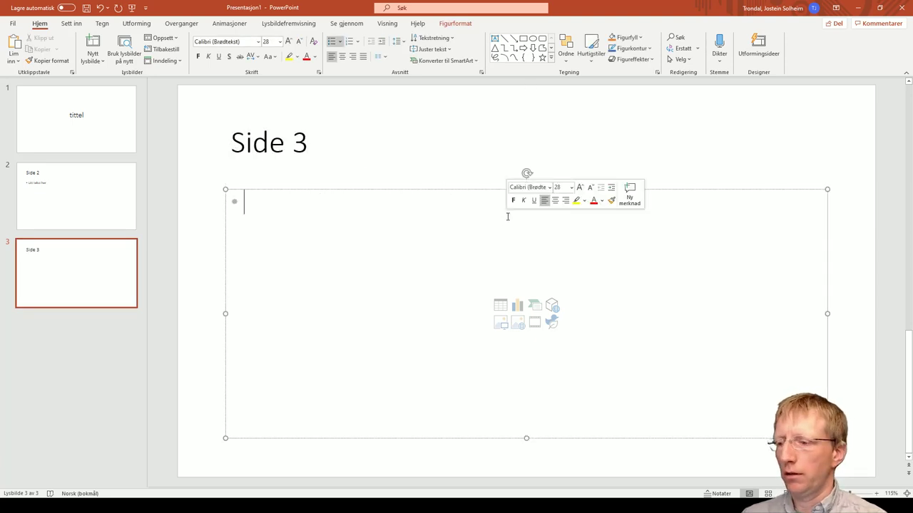
type("Enda mer tekst")
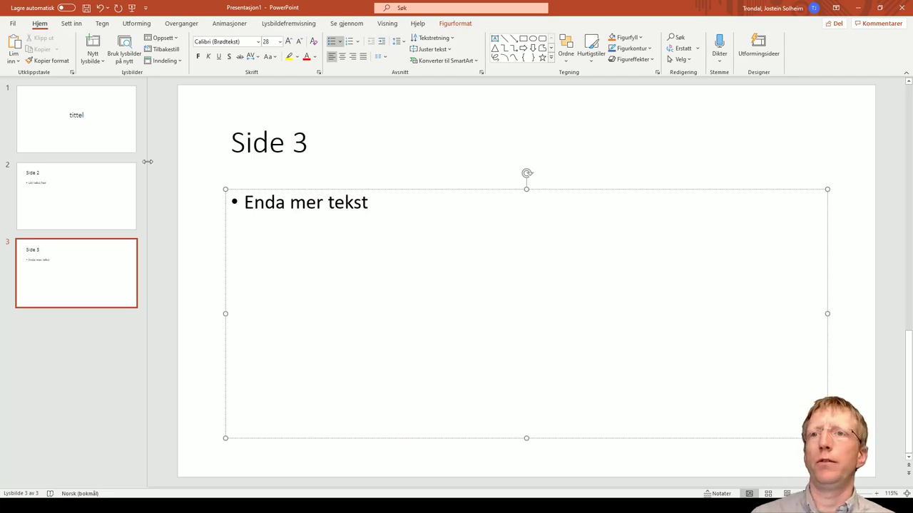
left_click(119, 131)
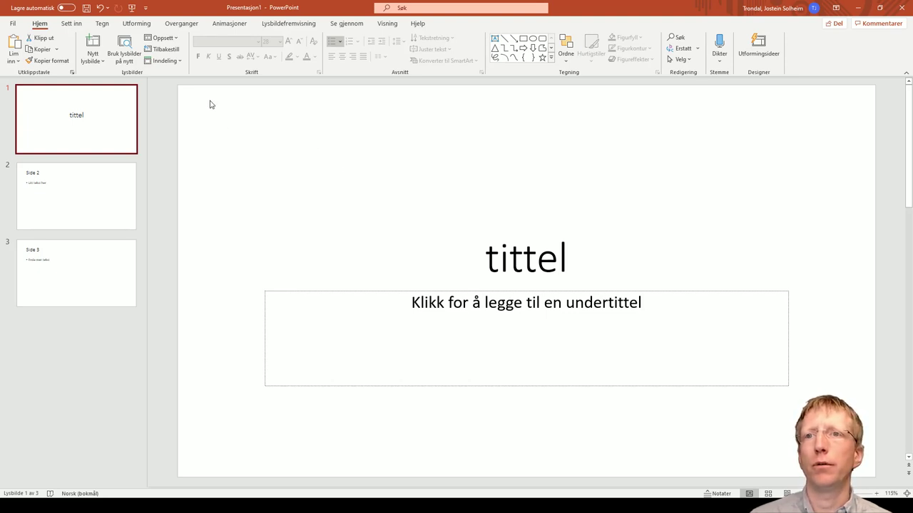
On the Lysbildefremvisning tab, set the slide show to appear on Skjerm 2 SyncMaster.
left_click(288, 24)
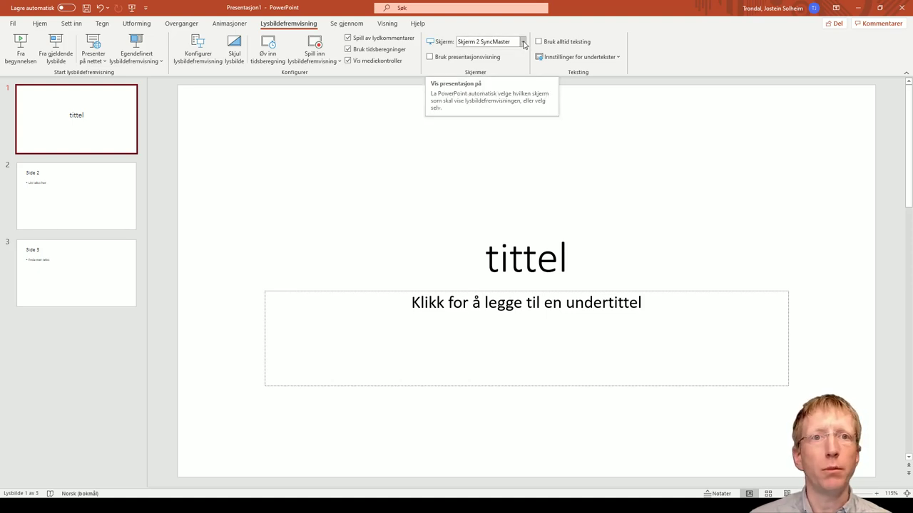
left_click(524, 44)
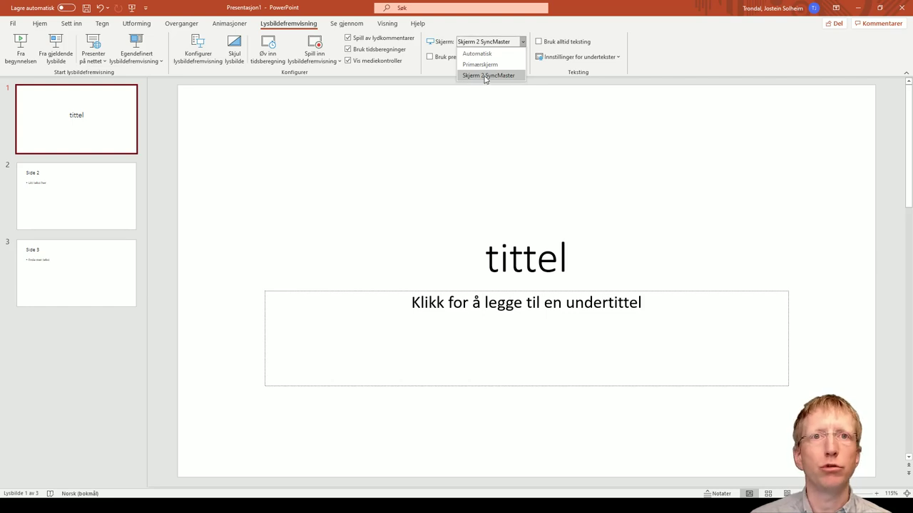
left_click(485, 75)
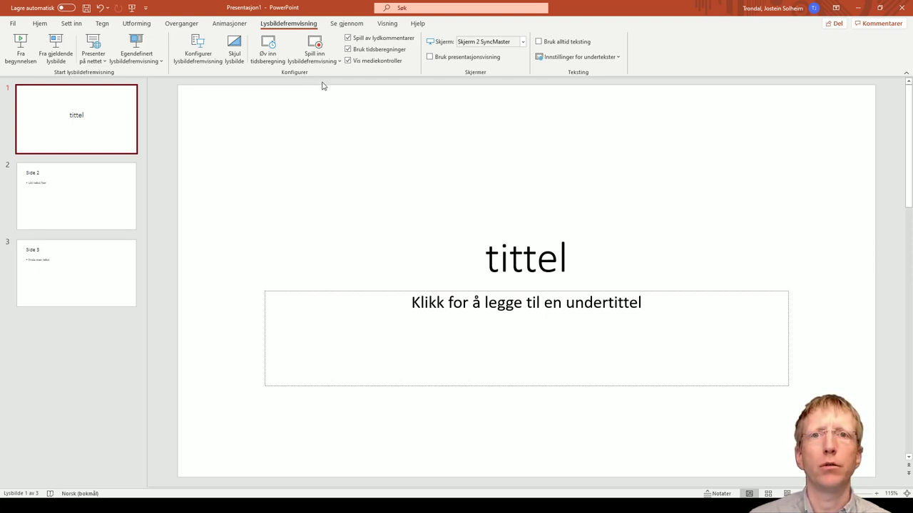
Open Record Slide Show, pick the Merkepenn highlighter, and start recording narration with Spill inn.
left_click(318, 45)
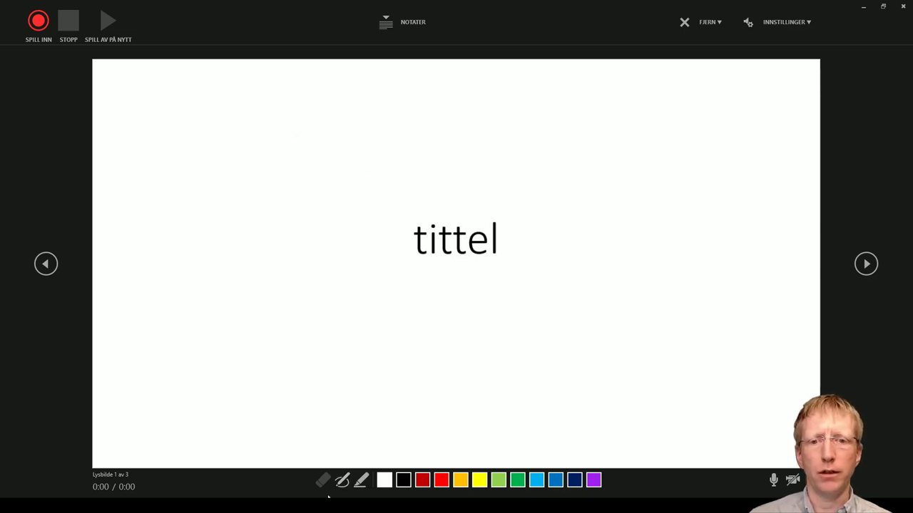
left_click(365, 487)
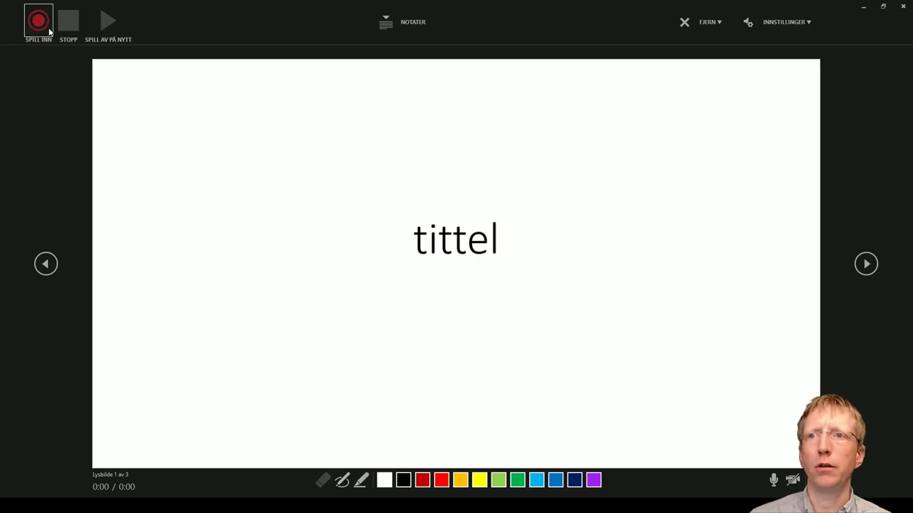
left_click(42, 24)
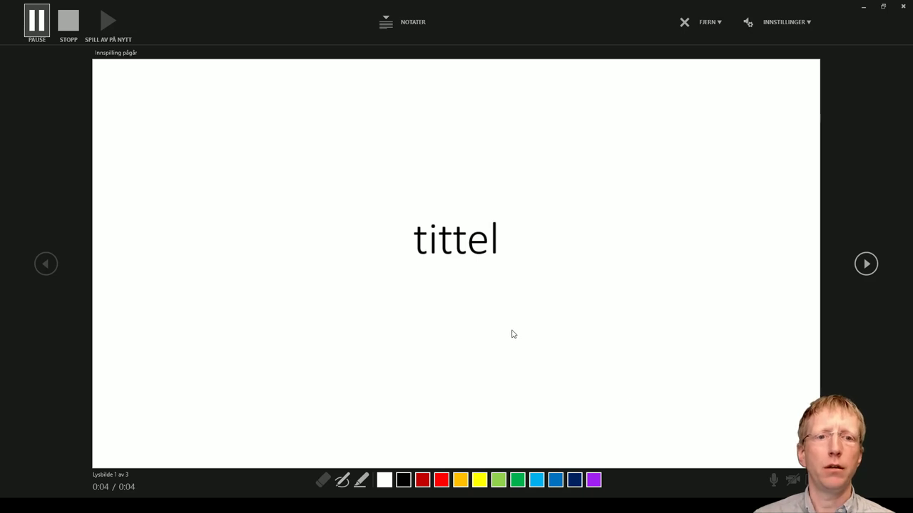
With the pen, scribble red ink under 'tittel' and advance to Side 2.
left_click(342, 480)
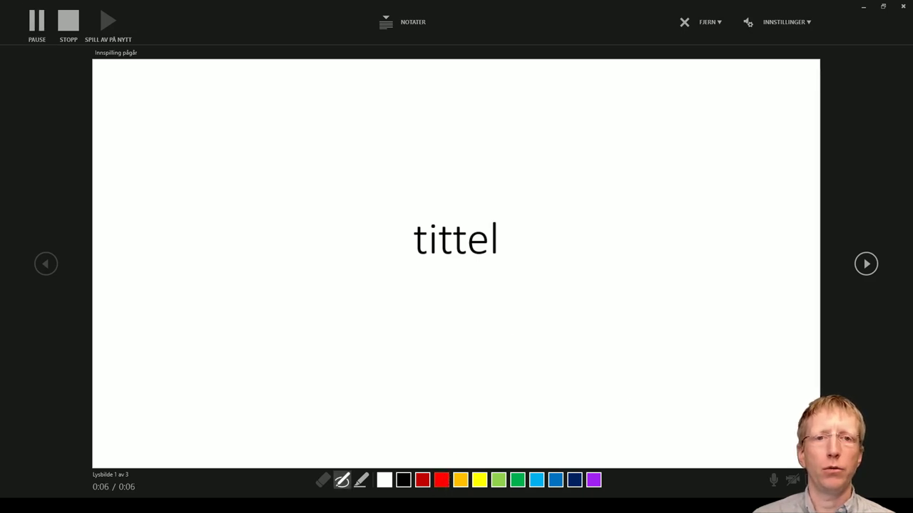
mouse_move(394, 267)
left_mouse_down()
mouse_move(518, 269)
mouse_move(401, 290)
mouse_move(500, 276)
left_mouse_up()
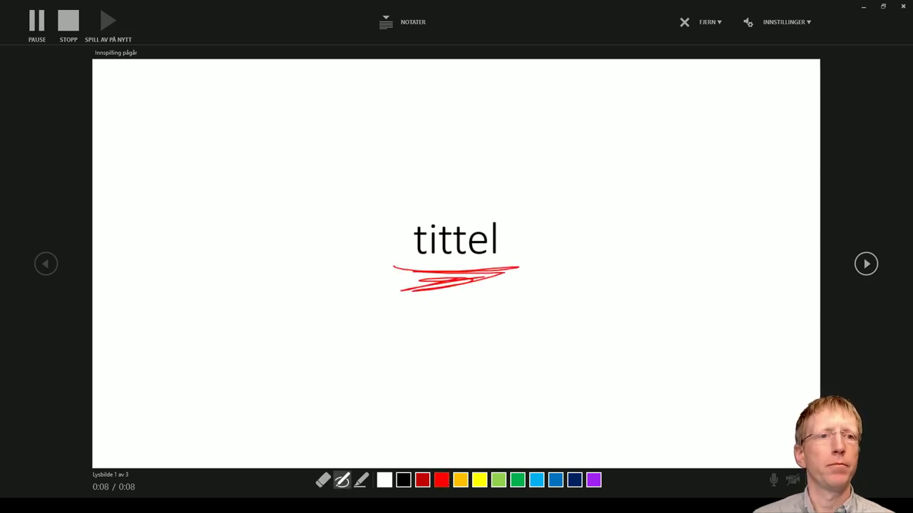
left_click(867, 268)
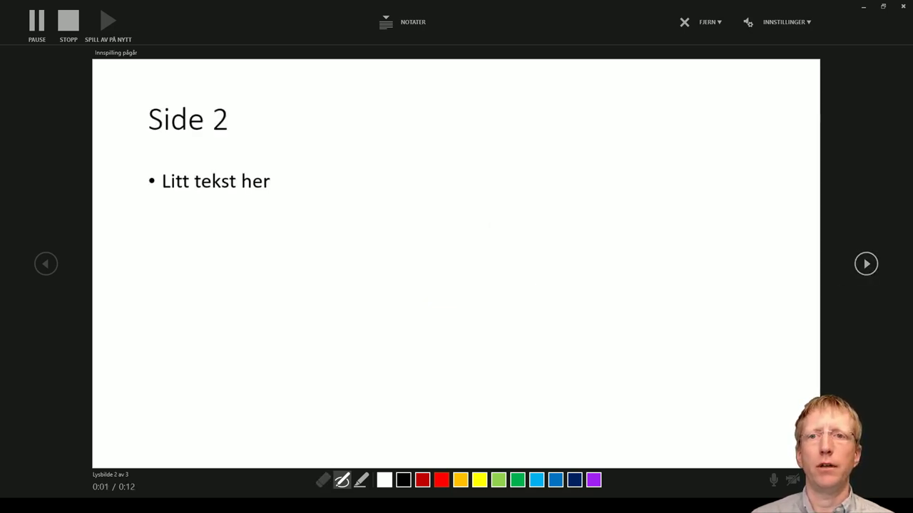
Underline the Side 2 bullet and title in red, advance to Side 3, and stop recording.
left_click_drag(154, 193, 287, 192)
left_click_drag(139, 141, 264, 137)
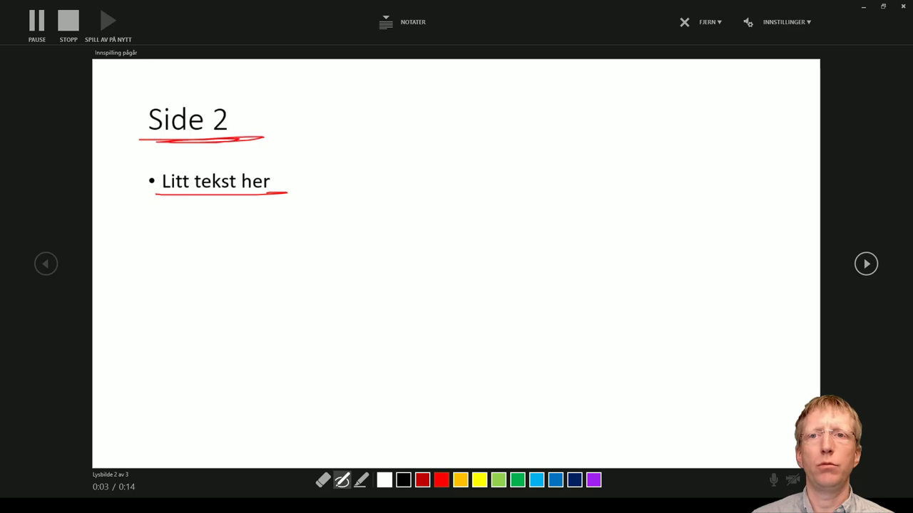
left_click(865, 264)
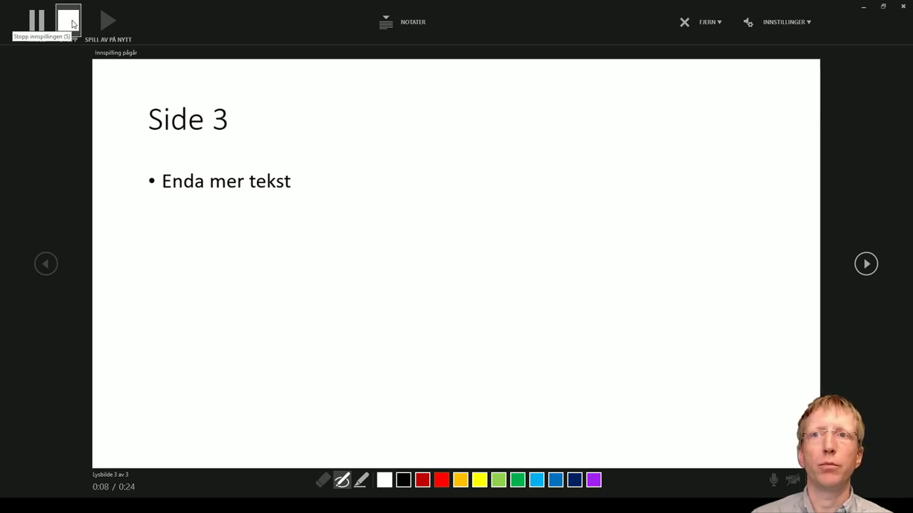
left_click(72, 24)
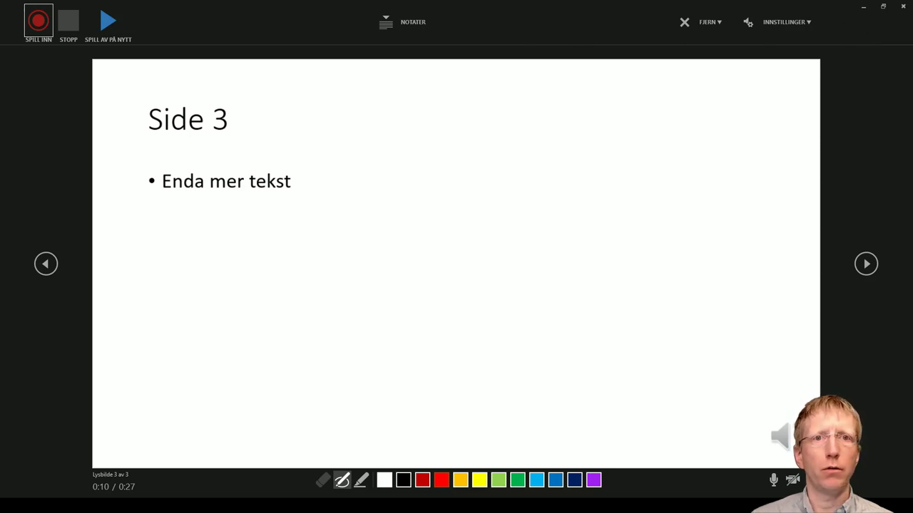
Close the recording window and play the slide show from the first slide.
left_click(902, 7)
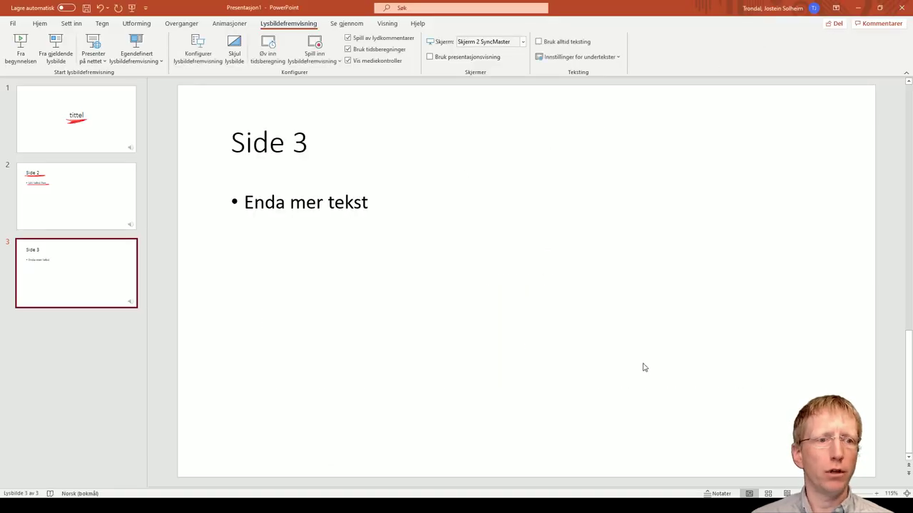
mouse_move(827, 435)
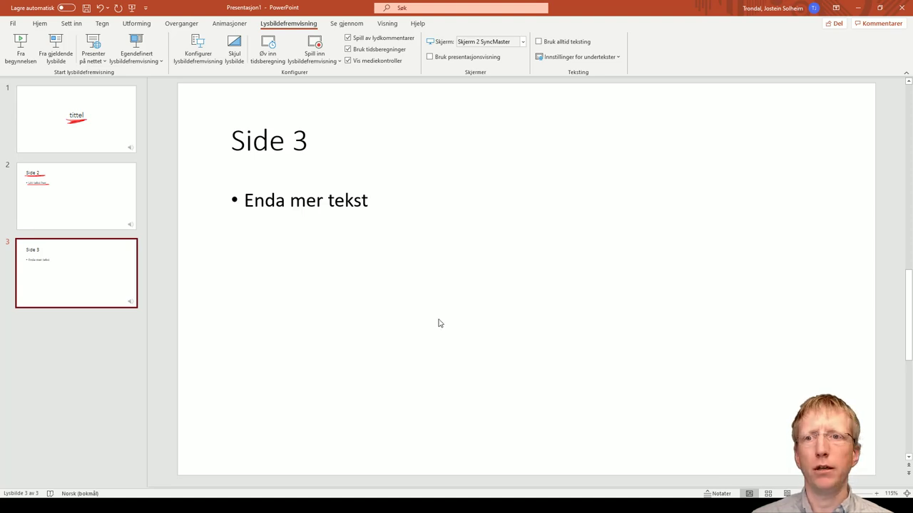
left_click(107, 117)
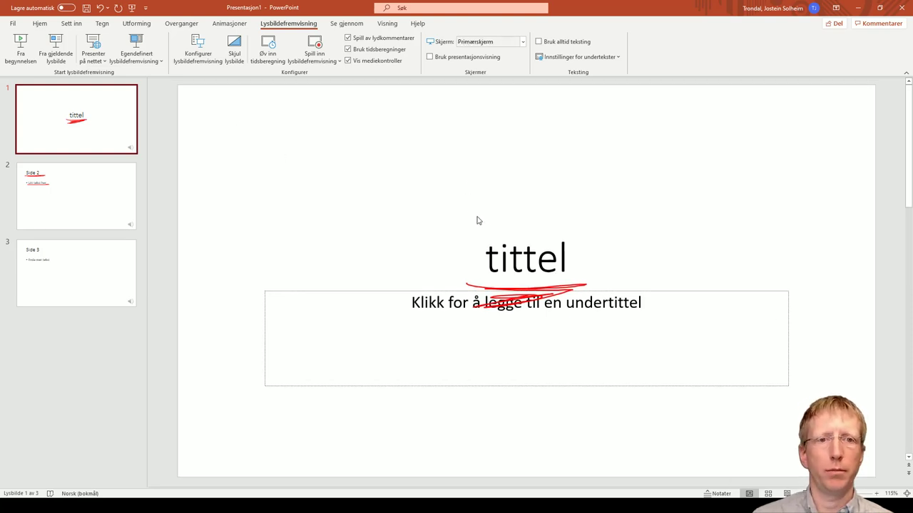
left_click(21, 45)
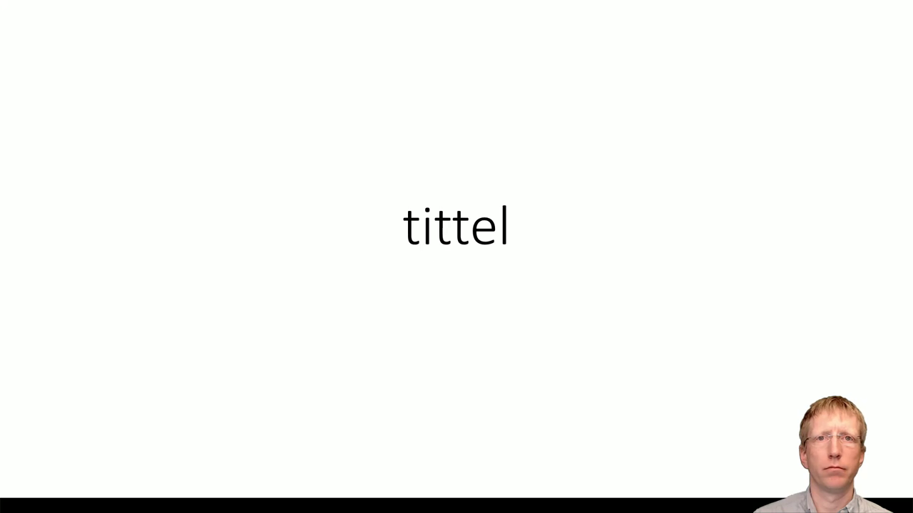
Play the narrated show with its red ink through Side 2 and Side 3, then exit.
left_click_drag(378, 261, 463, 279)
left_click_drag(528, 265, 387, 291)
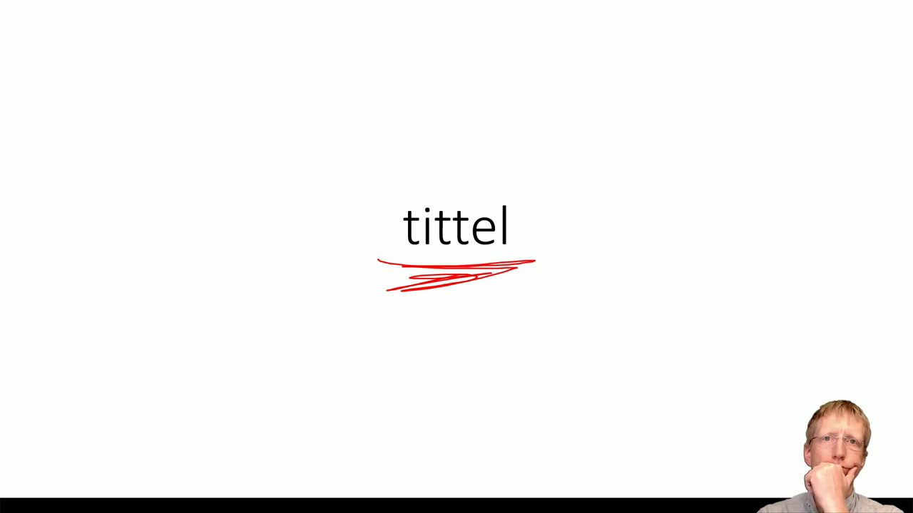
key("Right")
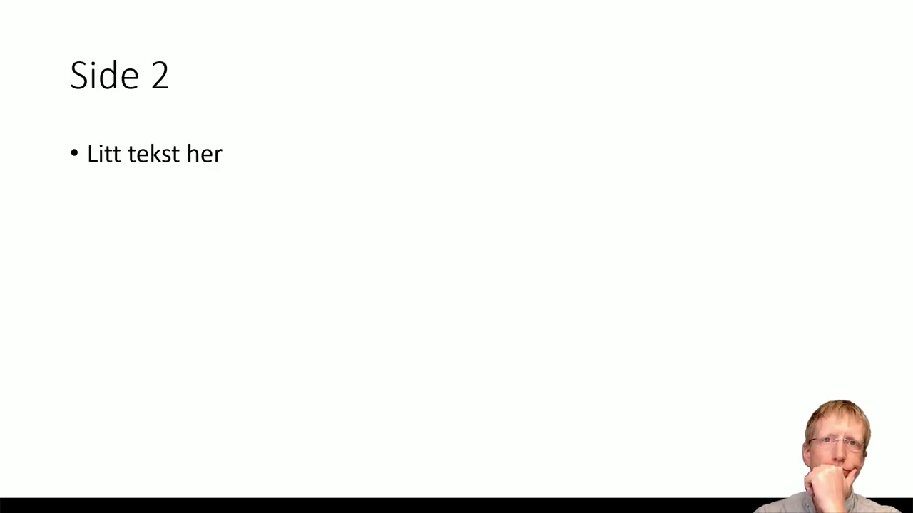
left_click_drag(79, 168, 244, 167)
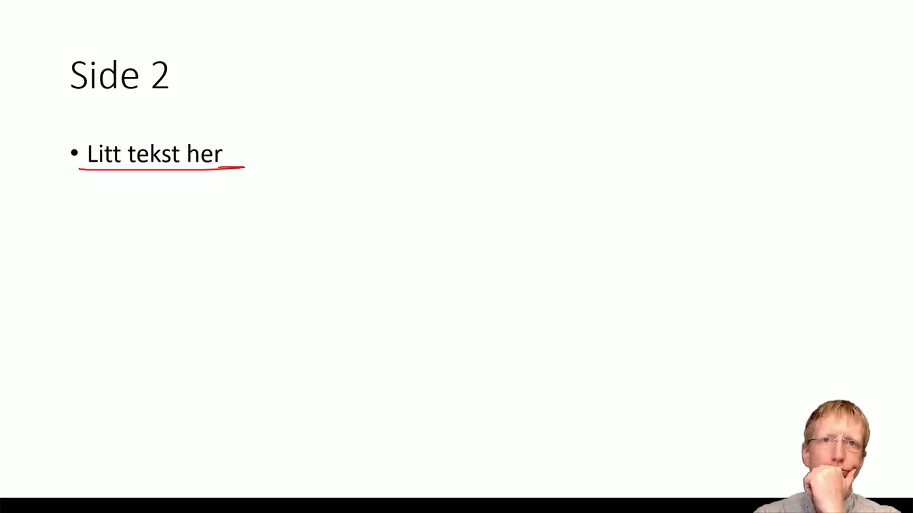
left_click_drag(58, 101, 214, 97)
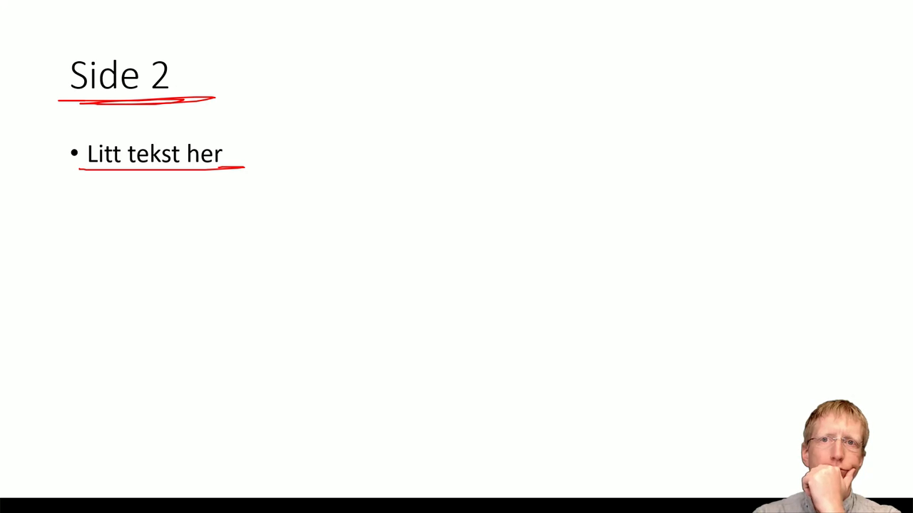
key("Right")
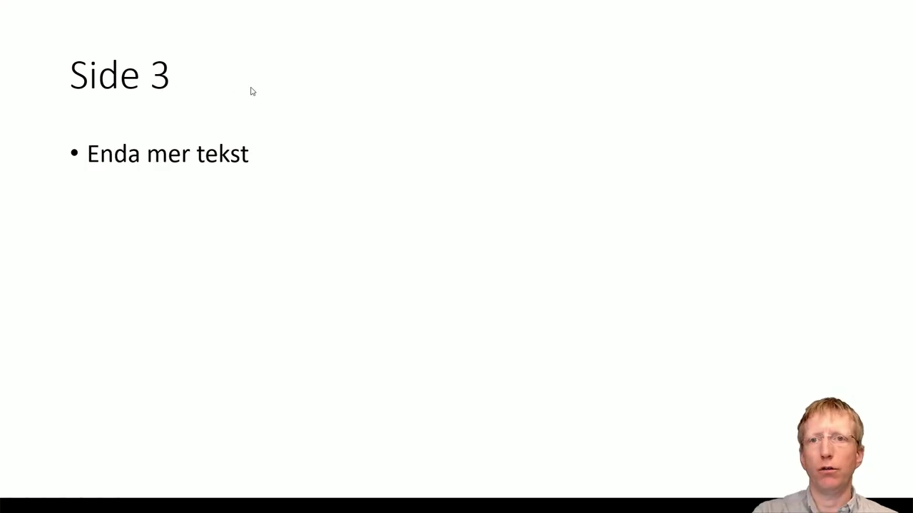
key("Right")
left_click(392, 85)
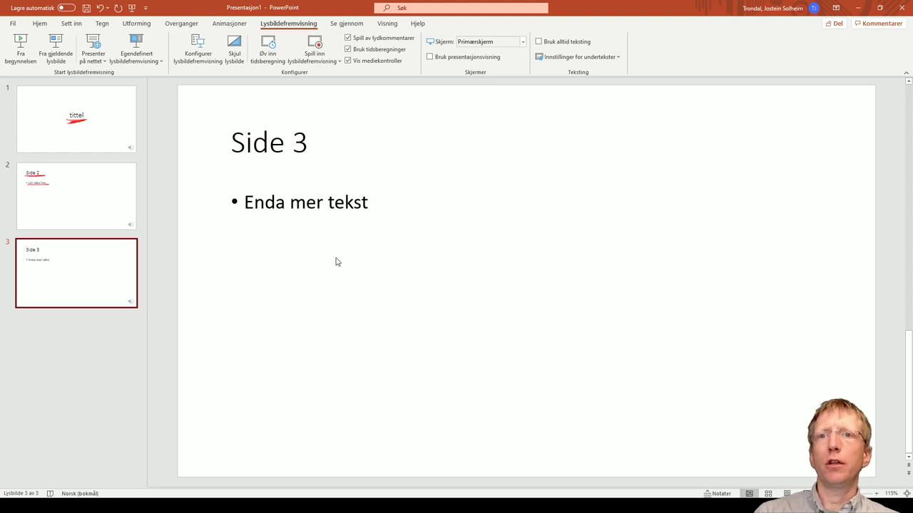
Select the 'tittel' slide 1 thumbnail to view its red ink in the editor.
left_click(108, 106)
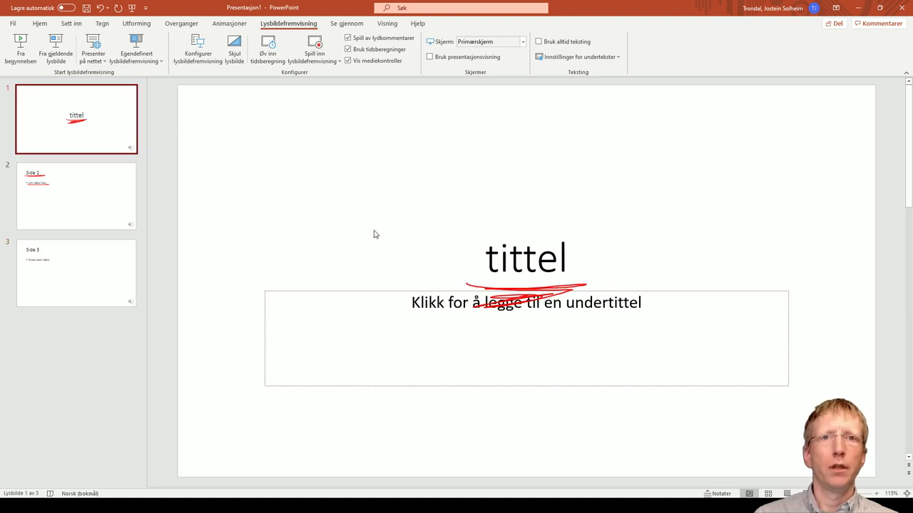